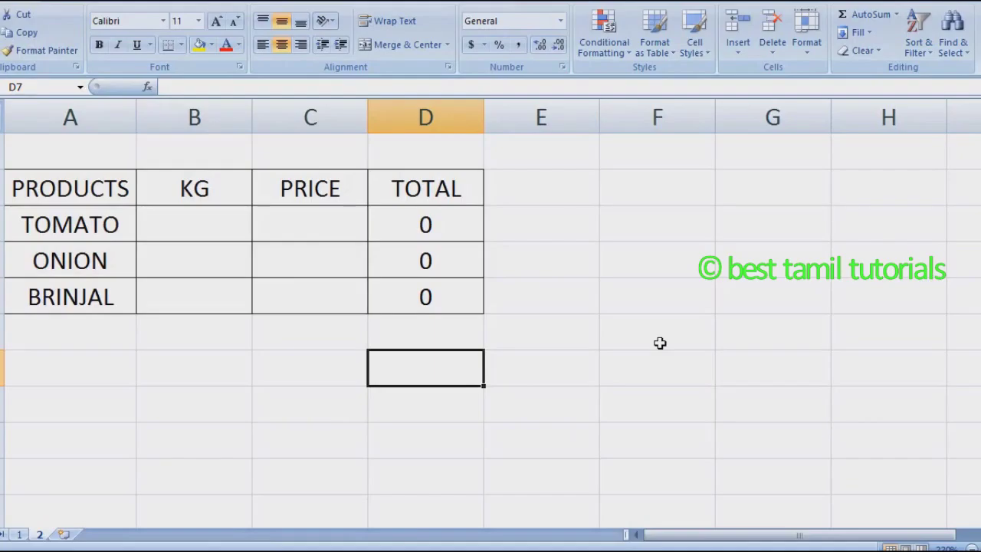
# - Move the cell cursor to the tomato's KG cell, B3
pyautogui.press('Up')
pyautogui.press('Up')
pyautogui.press('Up')
pyautogui.press('Left')
pyautogui.press('Left')
pyautogui.press('Up')
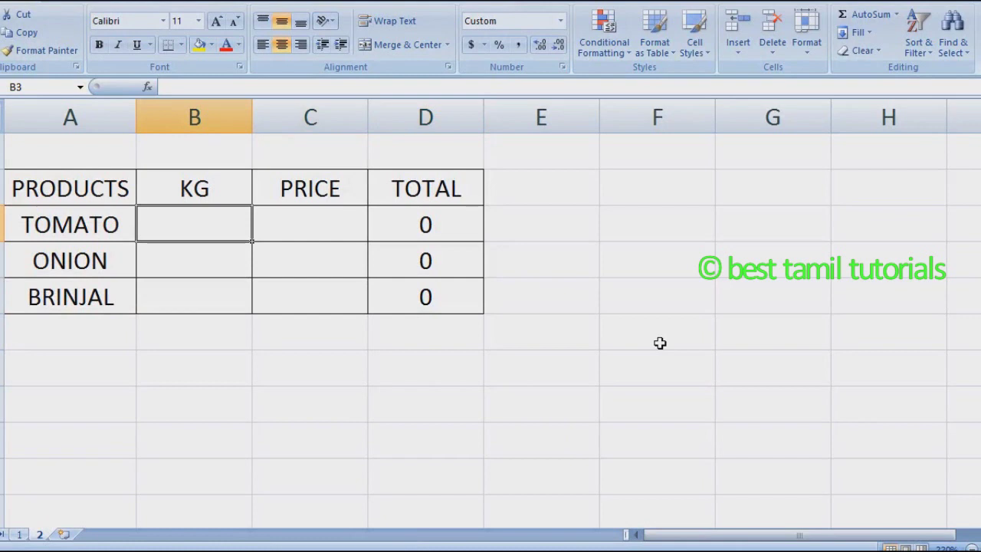
# - Enter the weights 25, 10 and 5 in the KG column
pyautogui.write('25')
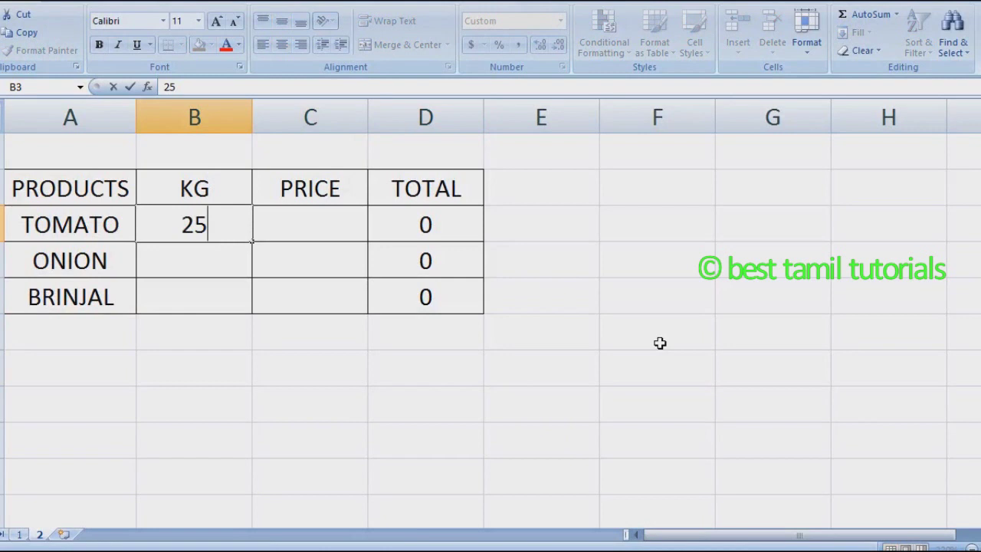
pyautogui.press('Return')
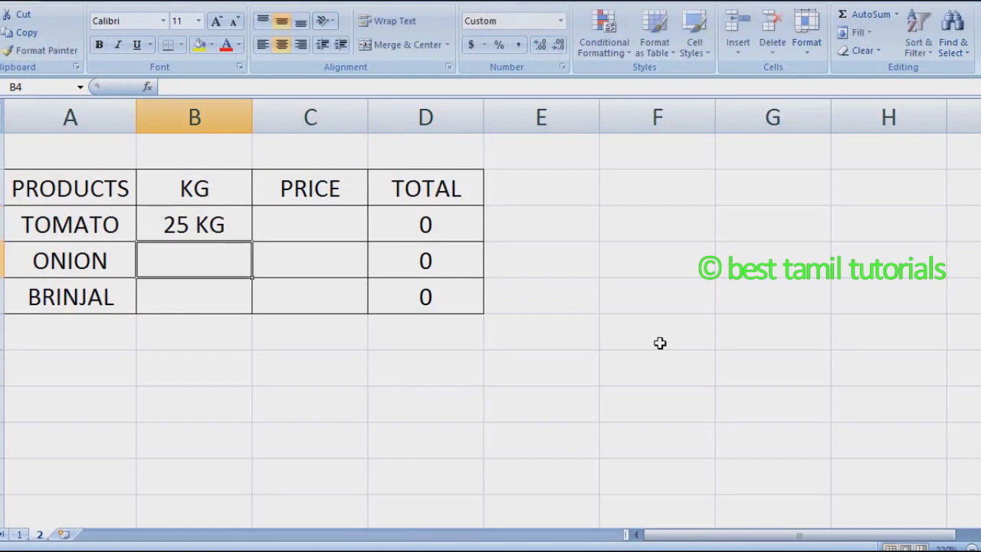
pyautogui.write('10')
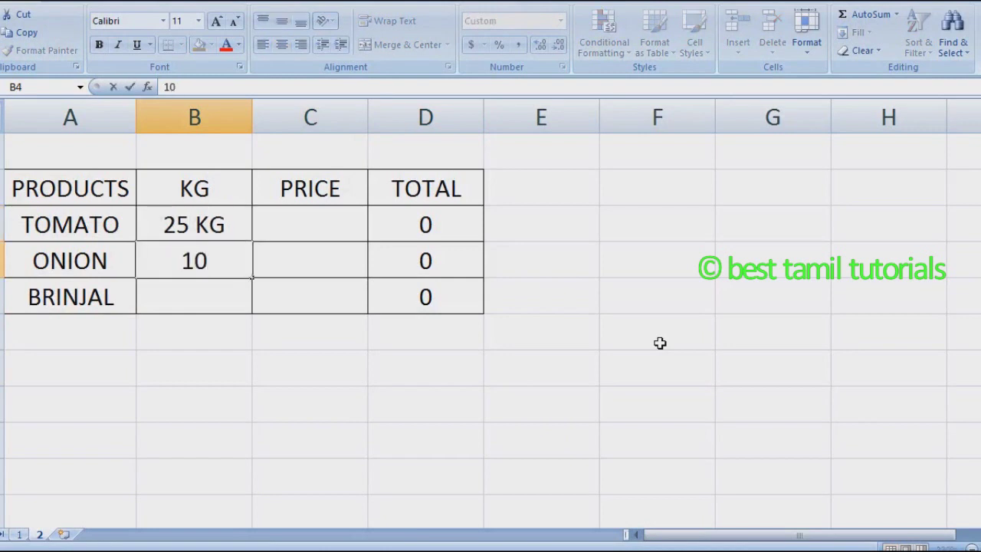
pyautogui.press('Return')
pyautogui.write('5')
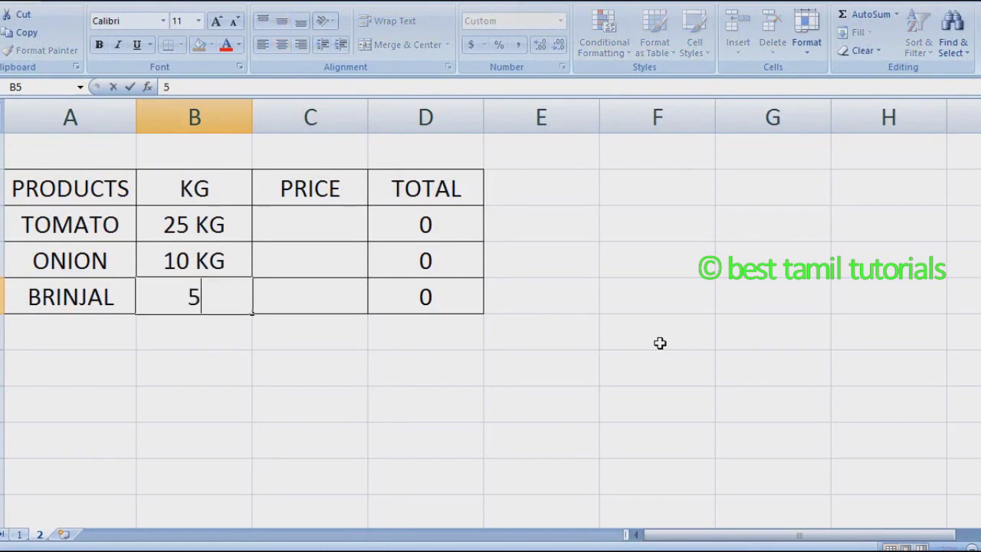
pyautogui.press('Return')
# - Enter the prices 5, 6 and 9 in the PRICE column, giving totals 125, 60 and 45
pyautogui.press('Right')
pyautogui.press('Up')
pyautogui.press('Up')
pyautogui.press('Up')
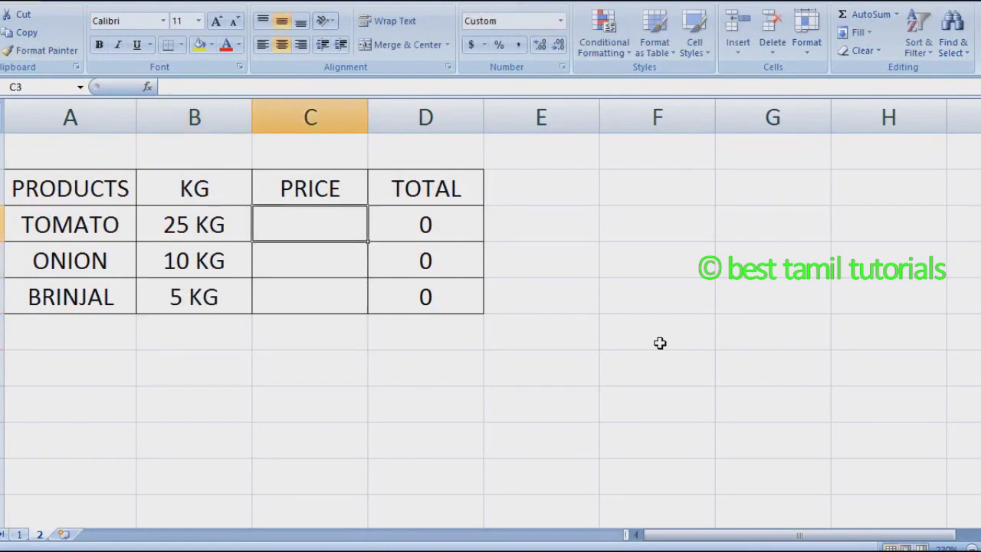
pyautogui.write('5')
pyautogui.press('Return')
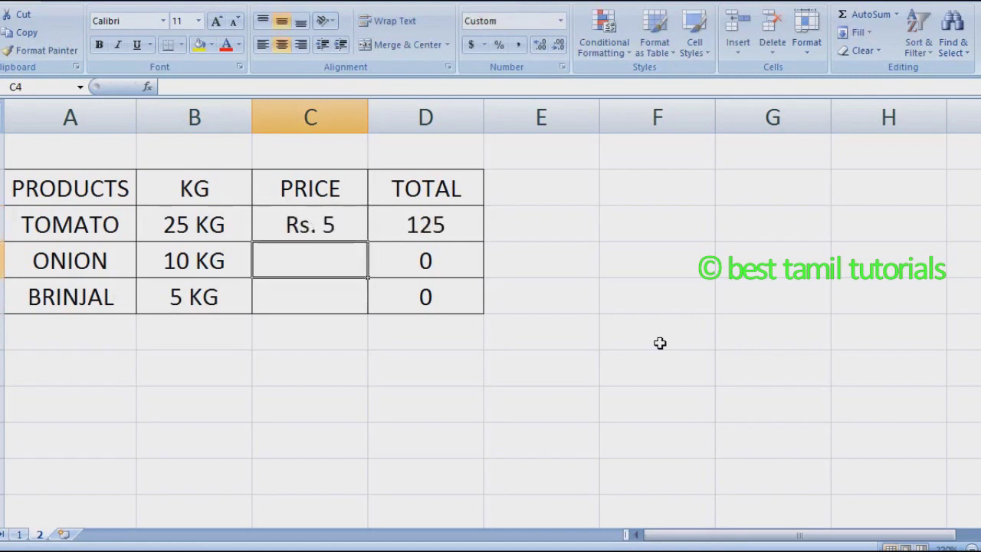
pyautogui.write('6')
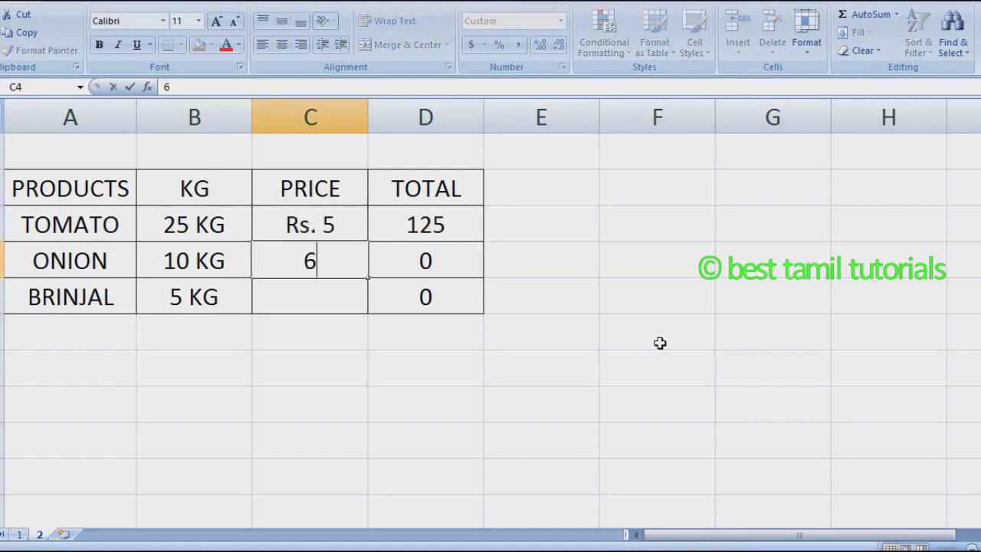
pyautogui.press('Return')
pyautogui.write('9')
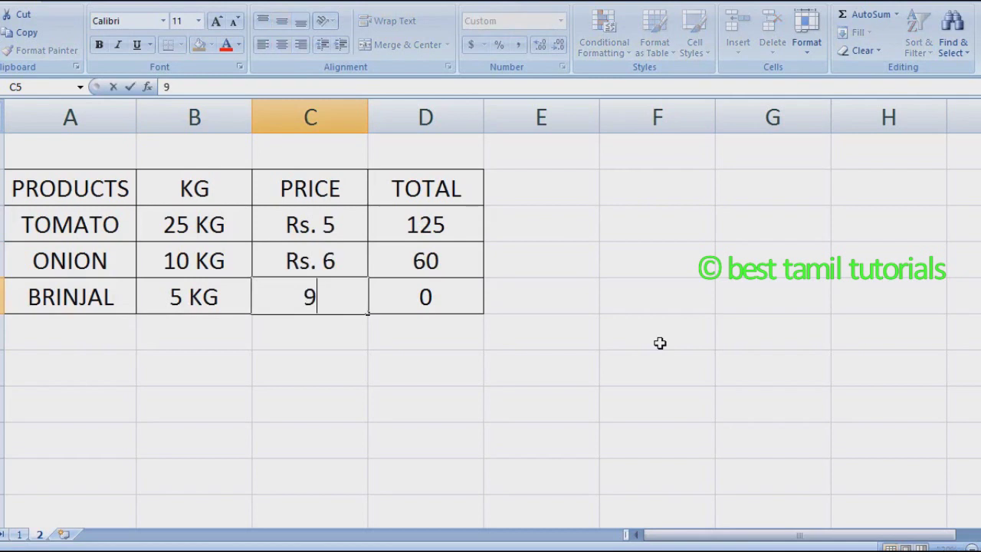
pyautogui.press('Return')
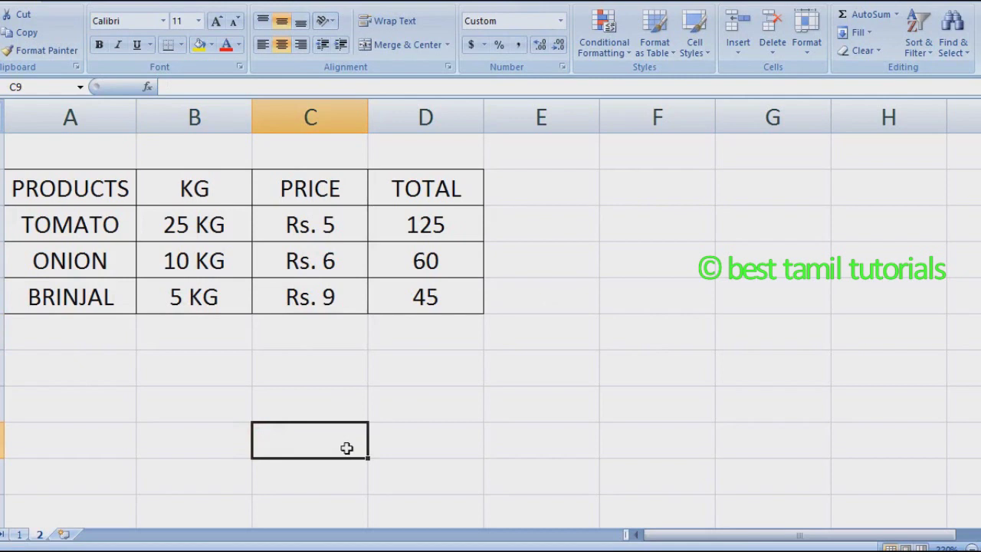
# - Insert a new worksheet and give a four-by-four cell block All Borders
pyautogui.click(66, 536)
pyautogui.moveTo(44, 191); pyautogui.dragTo(270, 262)
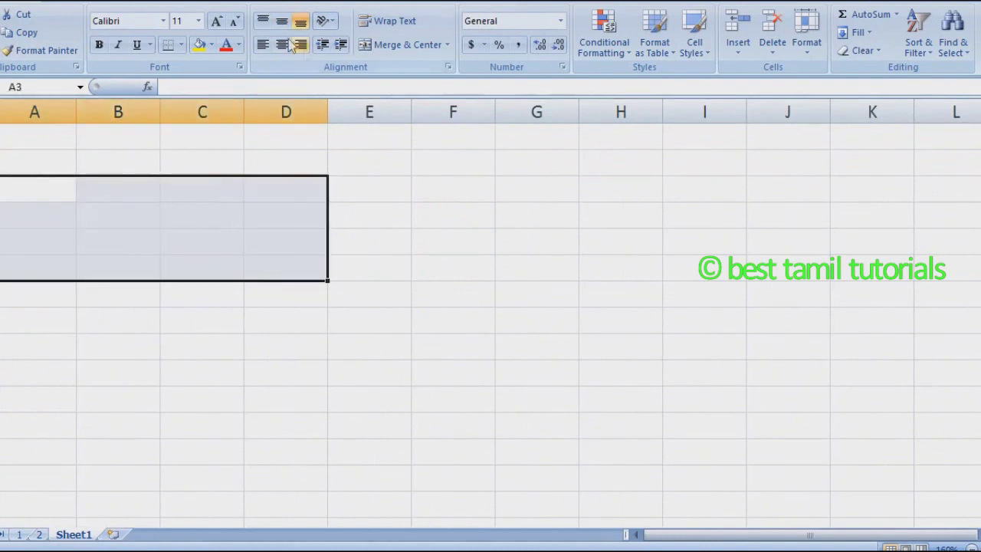
pyautogui.click(181, 44)
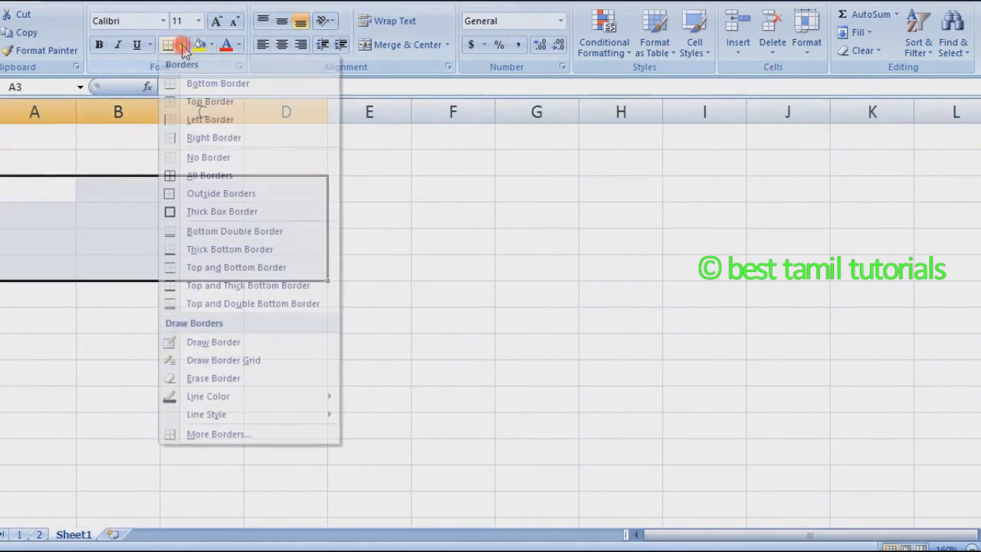
pyautogui.click(206, 176)
# - Type the headings PRODUCTS and KG, and start PRICE, in the table's top row
pyautogui.click(33, 184)
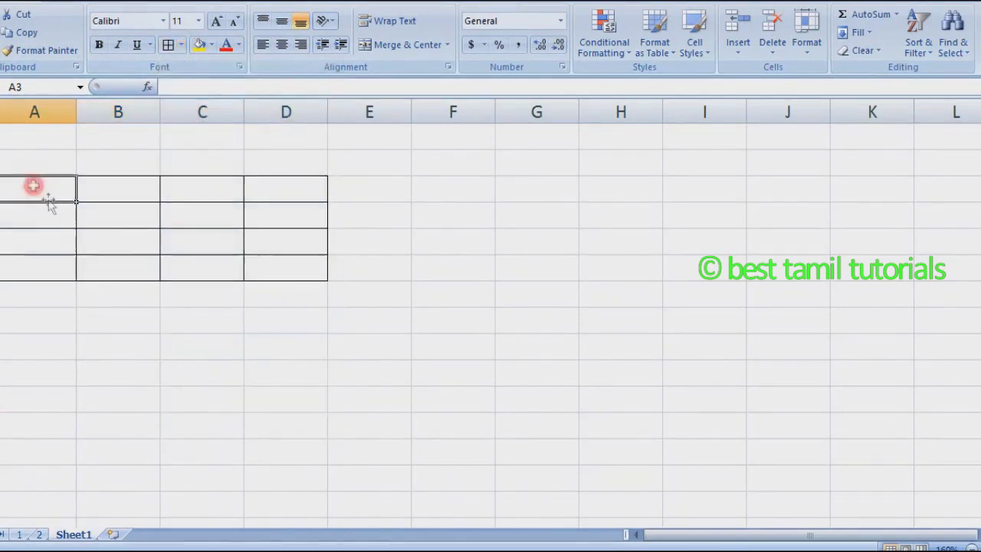
pyautogui.scroll(2, 91, 234)
pyautogui.write('PRODUCTS')
pyautogui.press('Return')
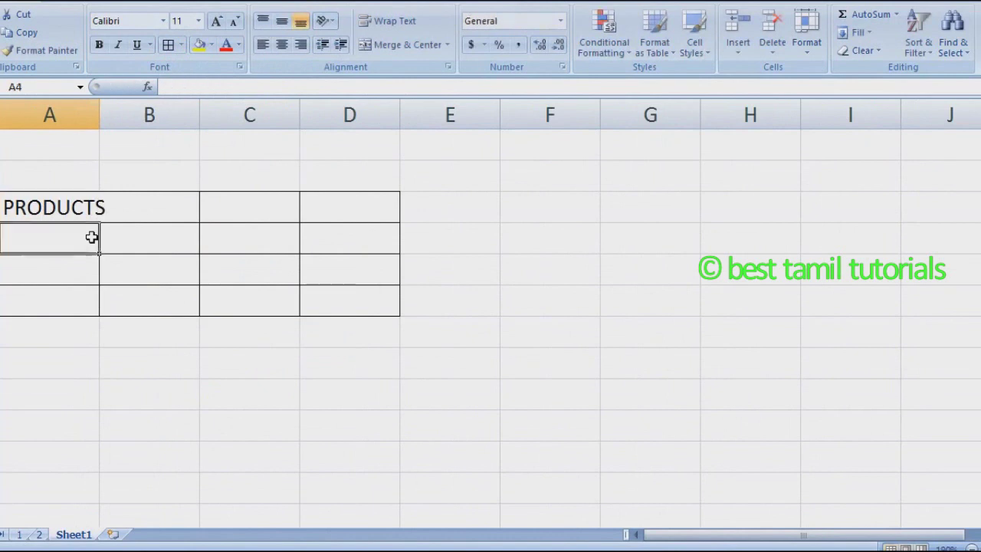
pyautogui.press('Up')
pyautogui.press('Right')
pyautogui.write('KG')
pyautogui.press('Tab')
pyautogui.write('PRIC')
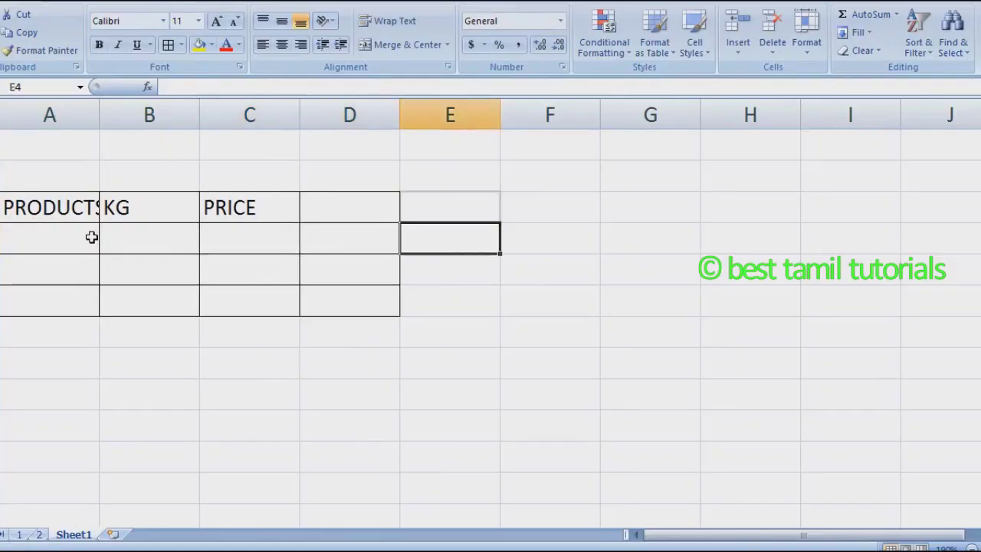
pyautogui.press('Left')
pyautogui.press('Up')
# - Add the TOTAL heading, center all sheet text and widen column A
pyautogui.write('TOTAL')
pyautogui.press('Return')
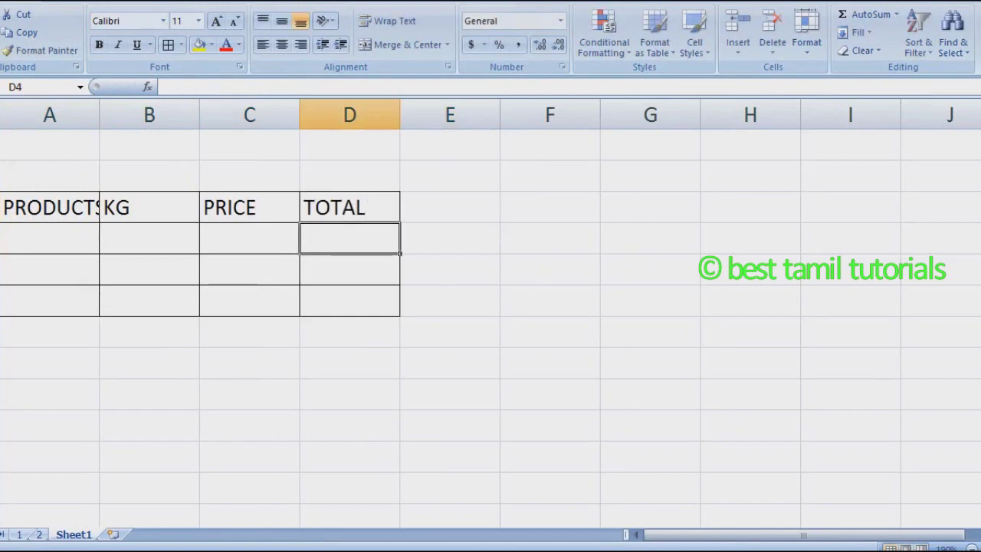
pyautogui.hotkey('ctrl', 'a')
pyautogui.click(280, 45)
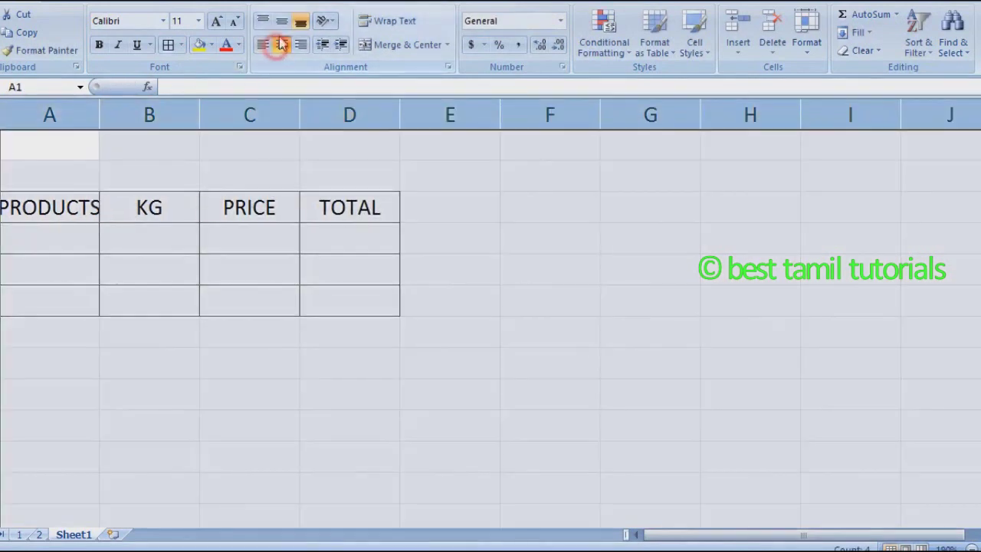
pyautogui.click(173, 232)
pyautogui.moveTo(101, 113); pyautogui.dragTo(114, 113)
# - List TOMATO, ONION and BRINJAL under the PRODUCTS heading
pyautogui.click(59, 241)
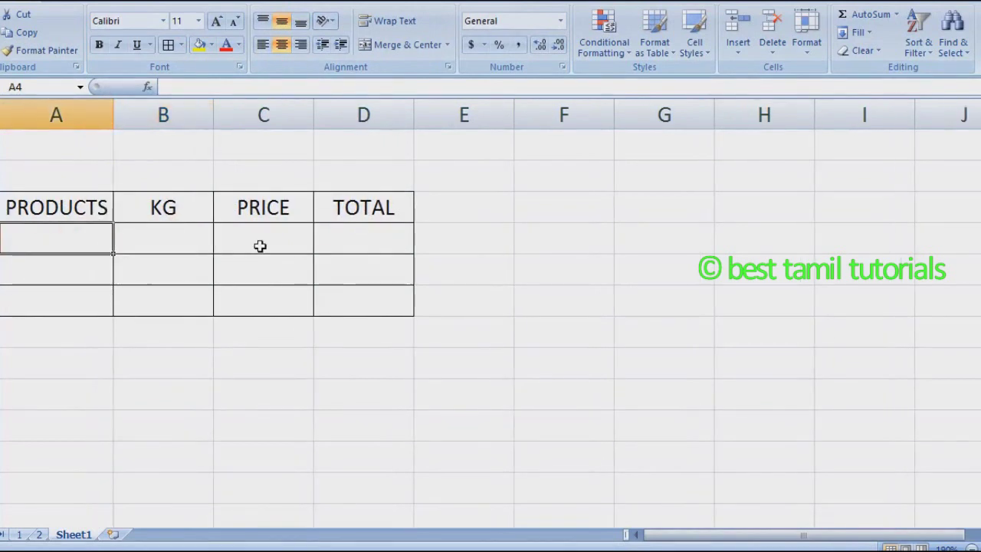
pyautogui.write('TOMATO')
pyautogui.press('Return')
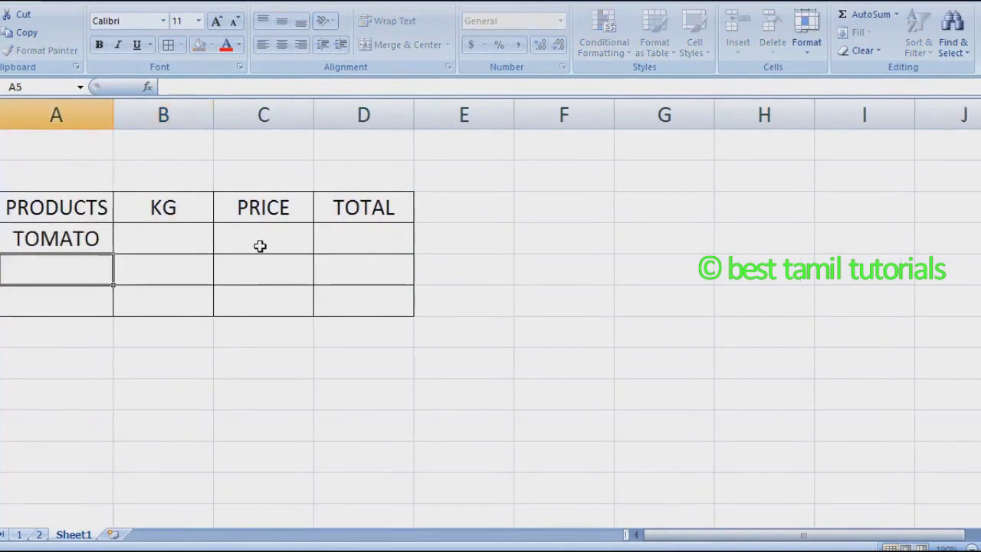
pyautogui.write('ONION')
pyautogui.press('Return')
pyautogui.write('BRINJAL')
pyautogui.press('Return')
pyautogui.press('Right')
pyautogui.press('Up')
pyautogui.press('Up')
pyautogui.press('Up')
pyautogui.click(333, 238)
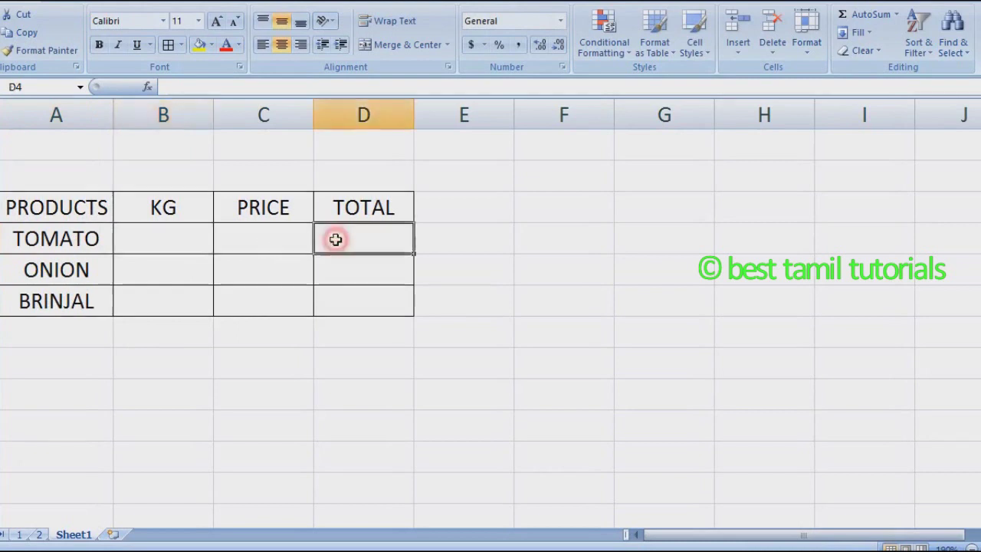
# - Enter =B4*C4 in the tomato's TOTAL cell and fill it down through BRINJAL
pyautogui.write('=')
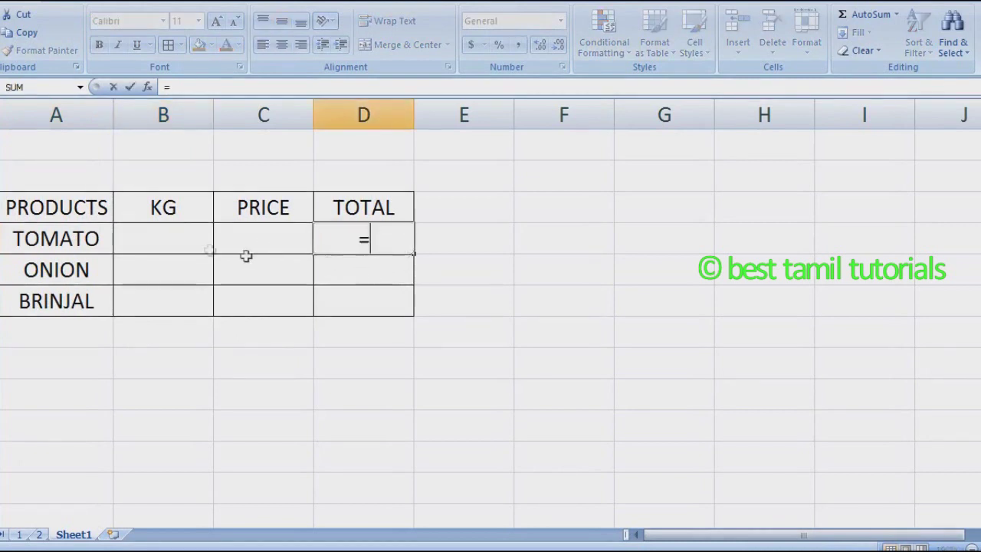
pyautogui.click(187, 238)
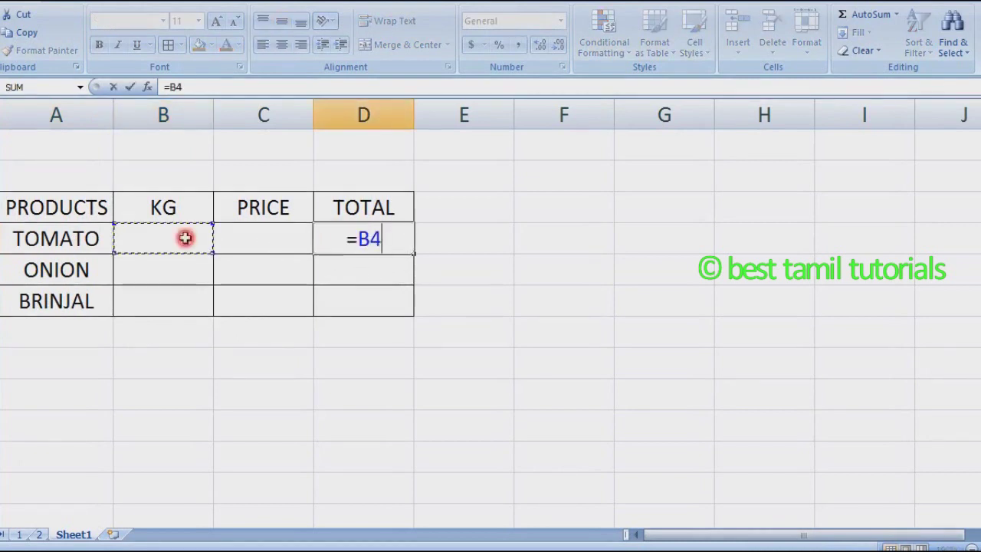
pyautogui.write('*')
pyautogui.click(240, 239)
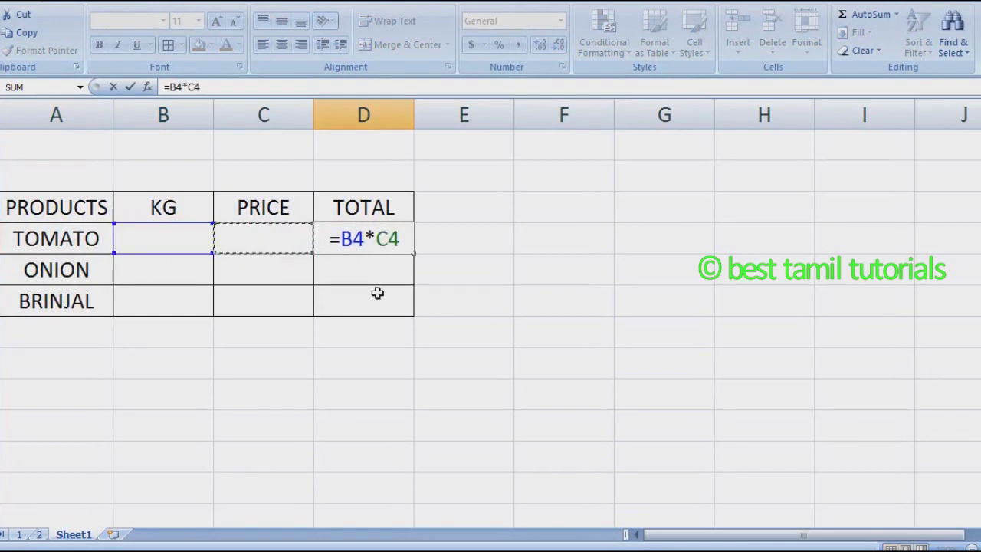
pyautogui.press('Return')
pyautogui.click(377, 239)
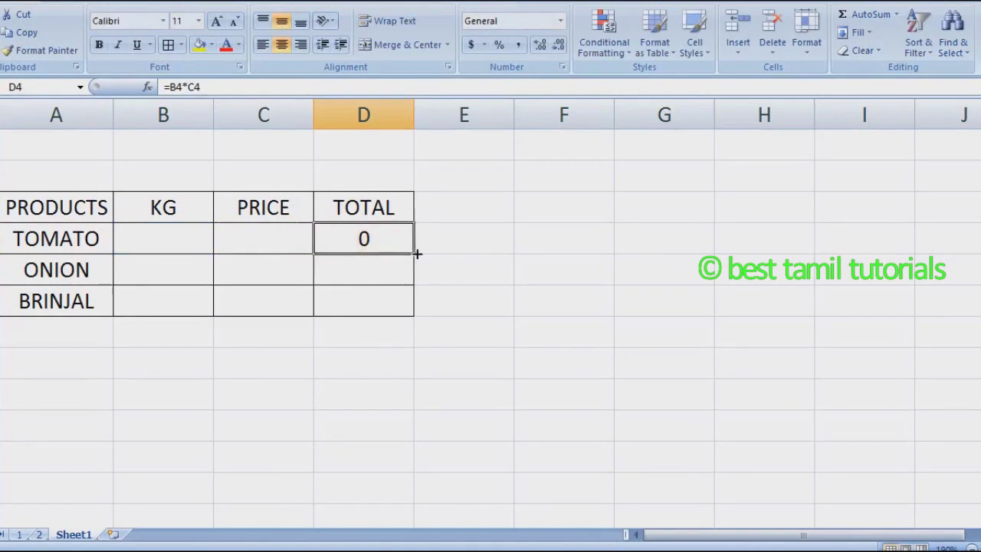
pyautogui.moveTo(416, 253); pyautogui.dragTo(412, 314)
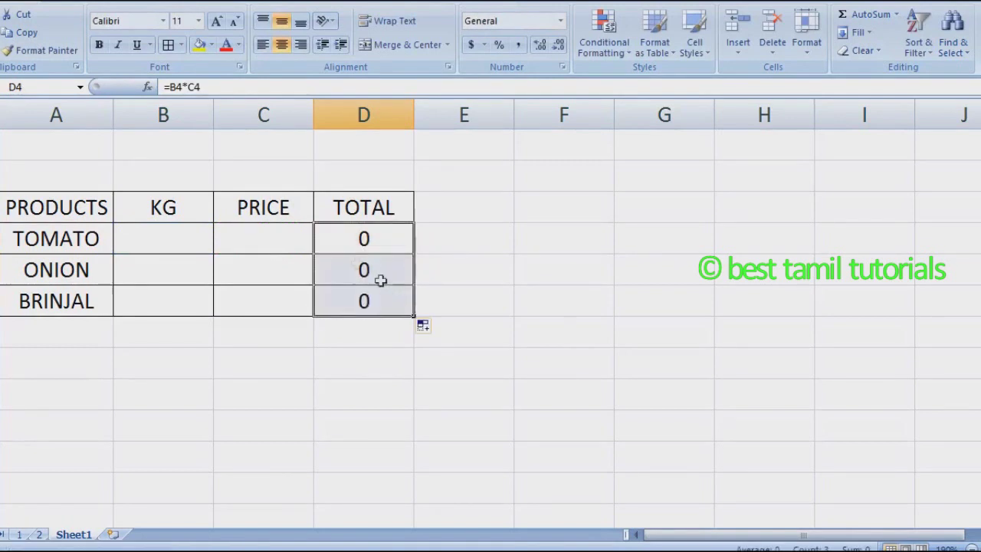
pyautogui.click(161, 241)
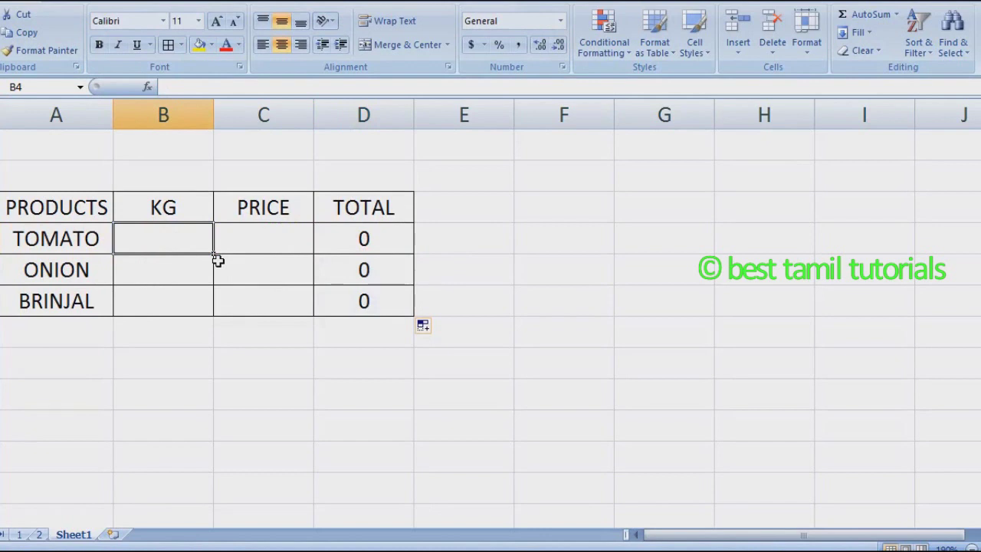
# - Enter text values 5 KG and 2 RS for Tomato, producing #VALUE! in its total
pyautogui.write('5 KG')
pyautogui.click(217, 262)
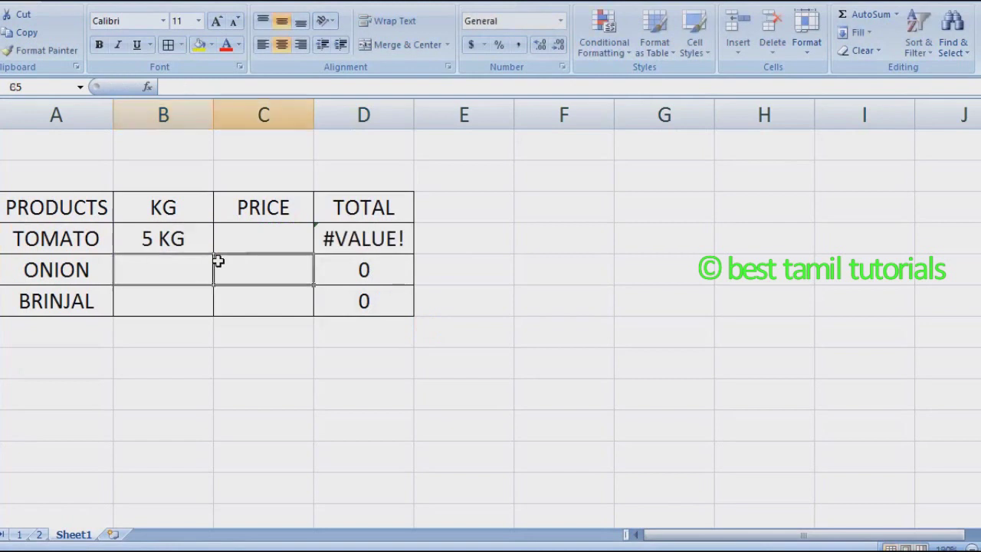
pyautogui.press('Up')
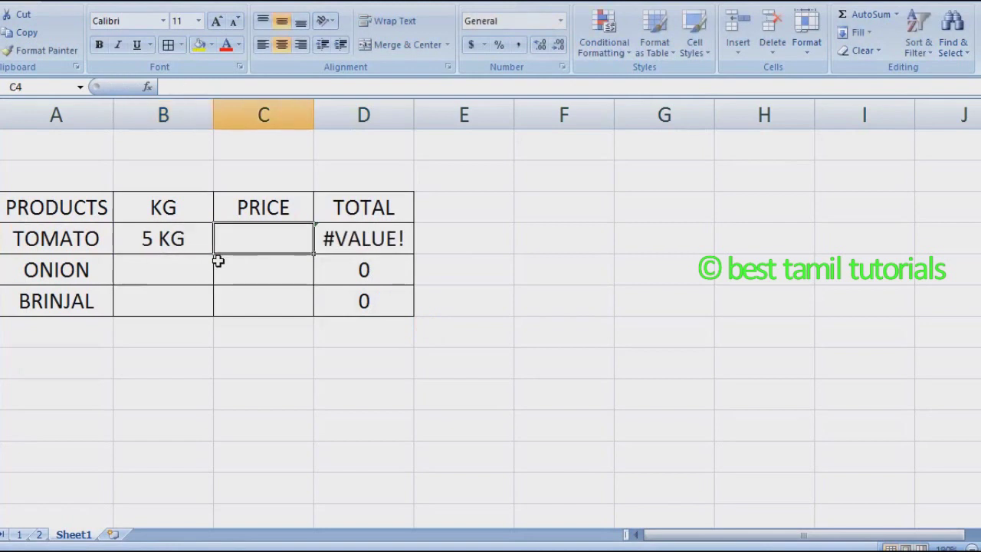
pyautogui.write('2 RS')
pyautogui.press('Return')
pyautogui.press('Up')
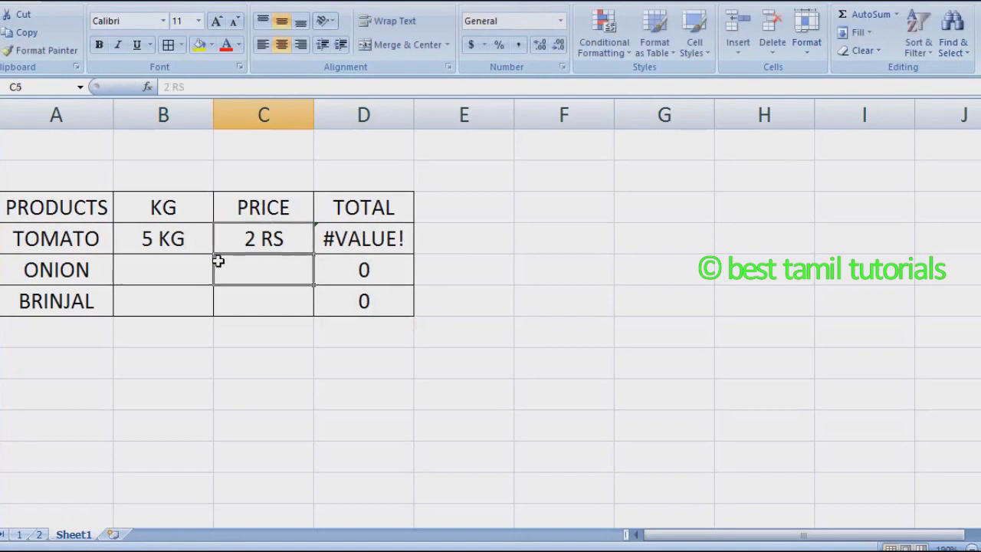
pyautogui.press('Right')
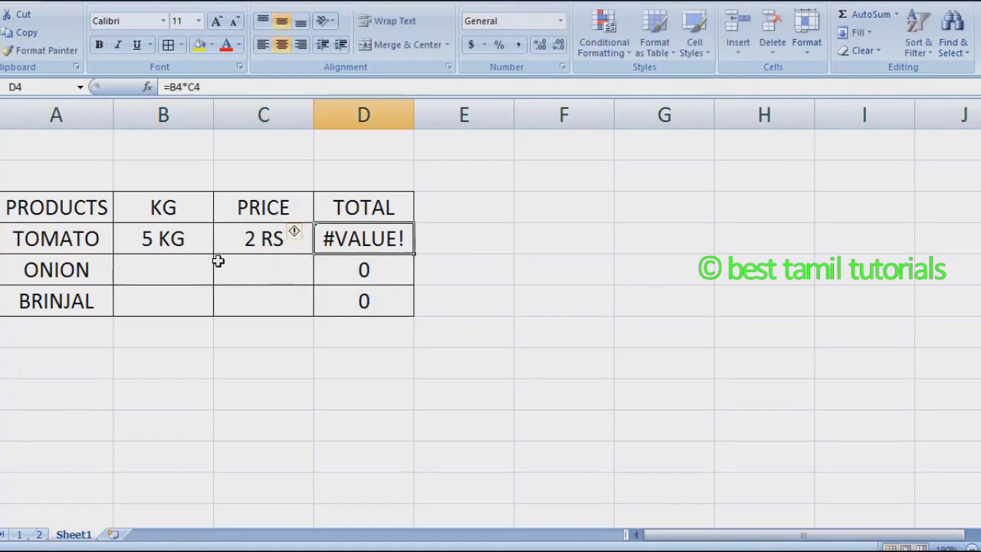
# - Delete Tomato's text price and weight so its total returns to 0
pyautogui.press('Left')
pyautogui.press('Left')
pyautogui.press('Left')
pyautogui.press('Right')
pyautogui.press('Right')
pyautogui.press('Delete')
pyautogui.press('Left')
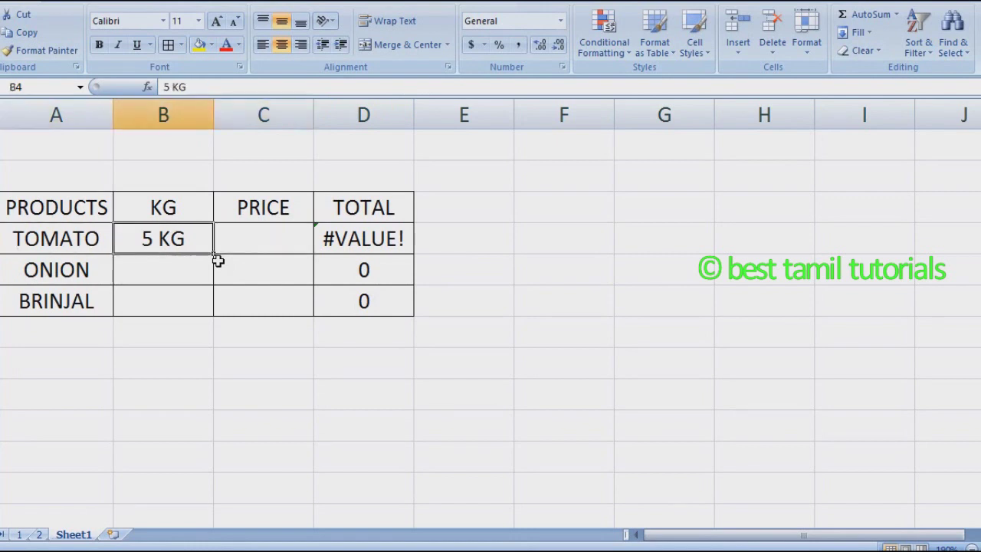
pyautogui.press('Delete')
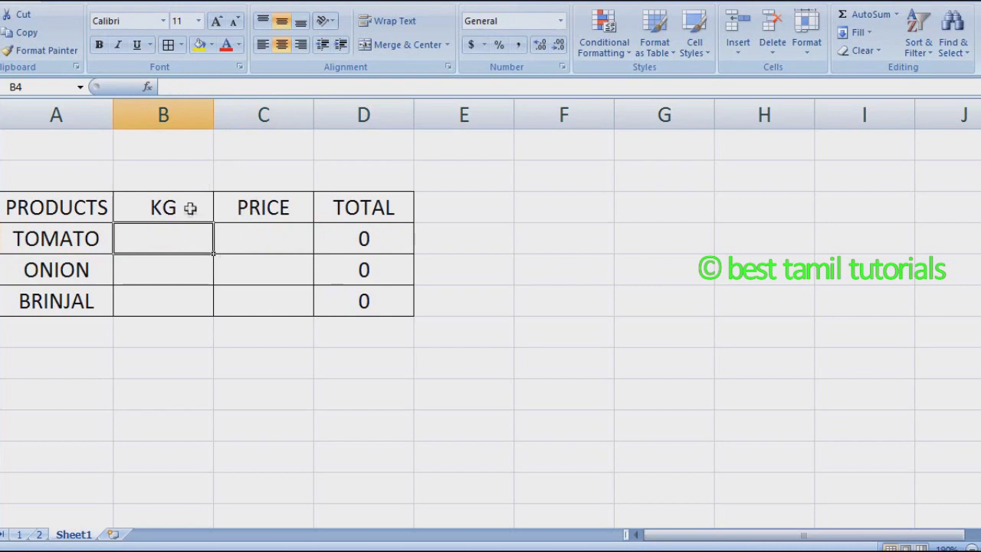
pyautogui.click(185, 113)
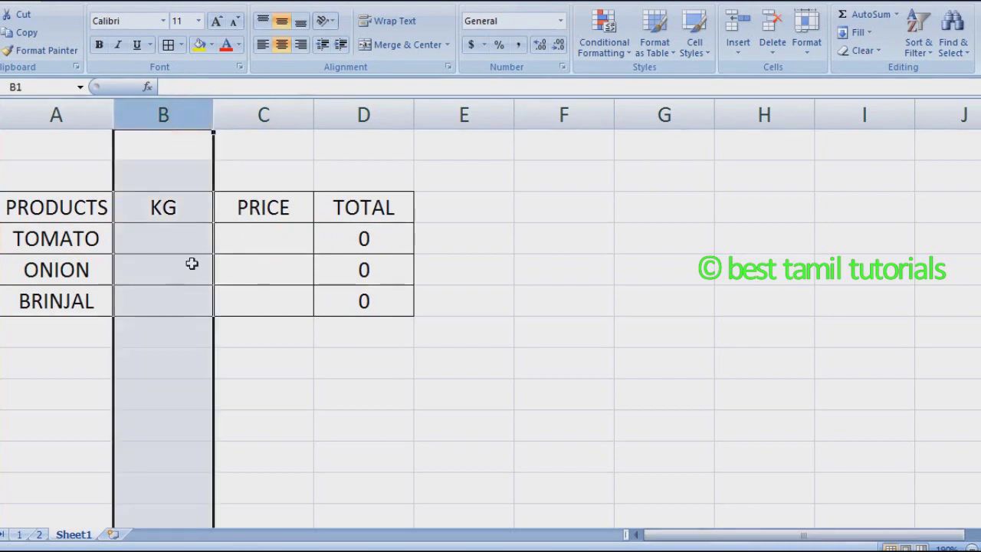
# - Apply the custom number format 0 "KG" to column B through Format Cells
pyautogui.rightClick(176, 126)
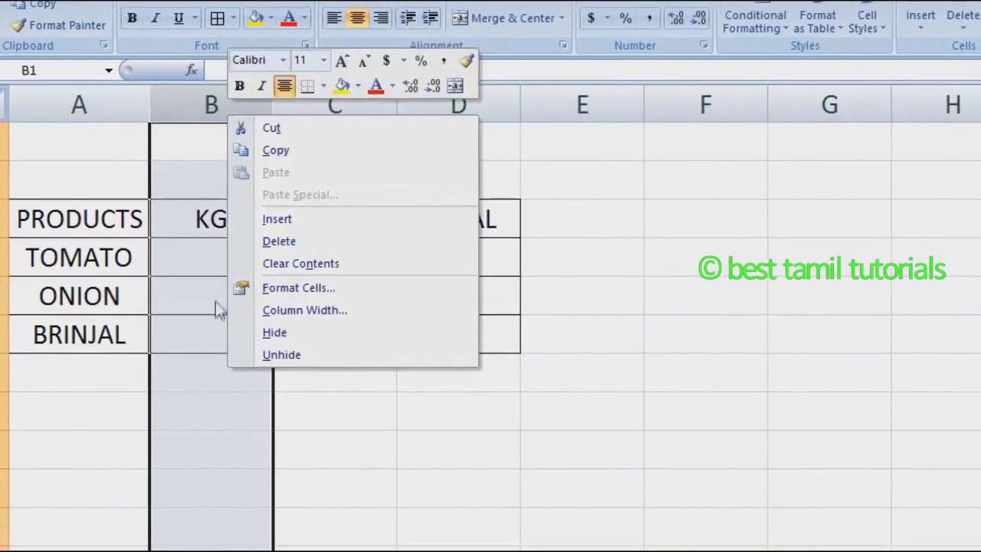
pyautogui.click(279, 282)
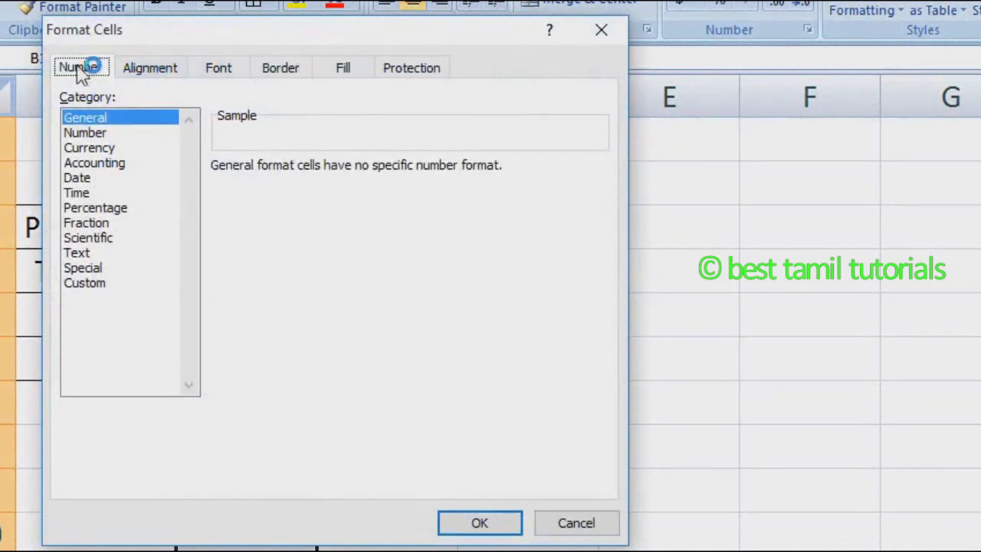
pyautogui.click(88, 286)
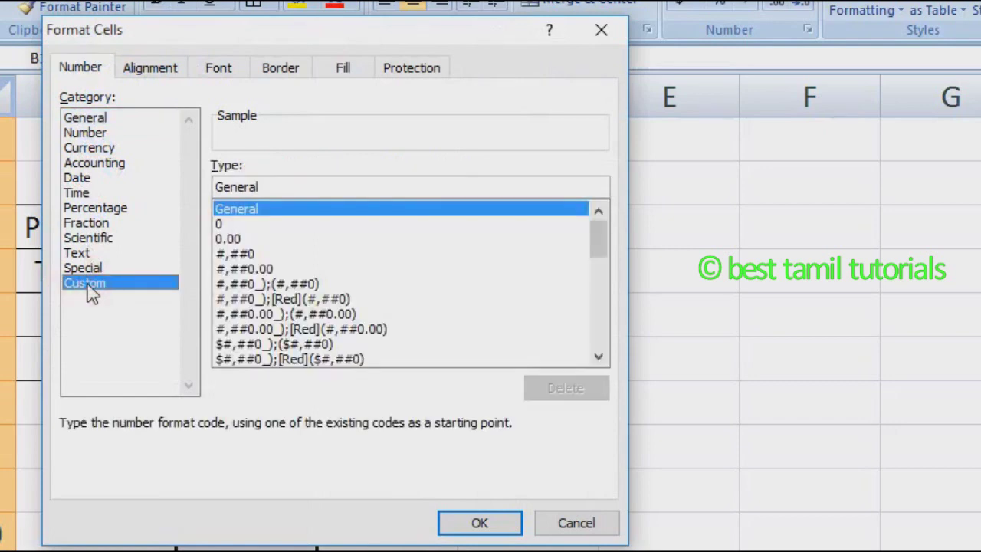
pyautogui.click(229, 225)
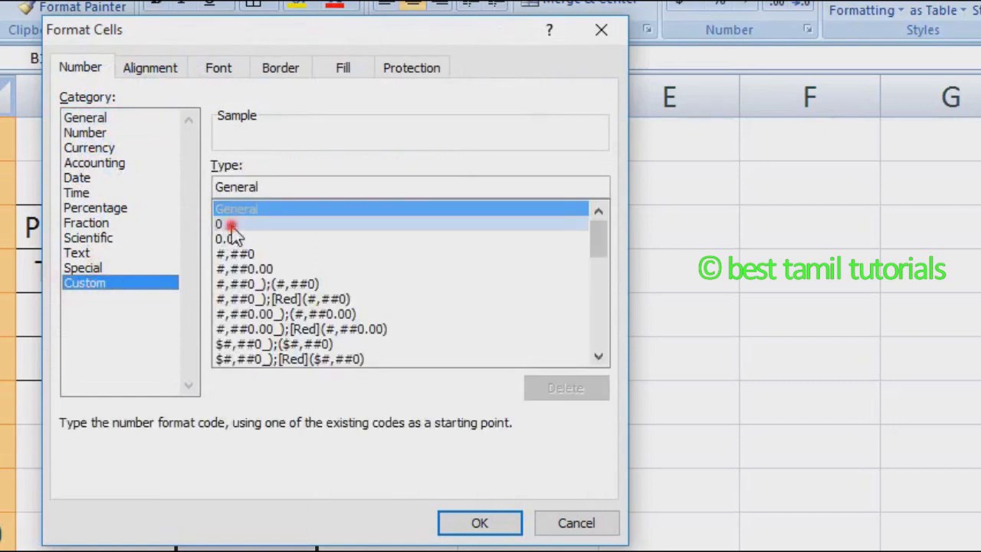
pyautogui.click(269, 192)
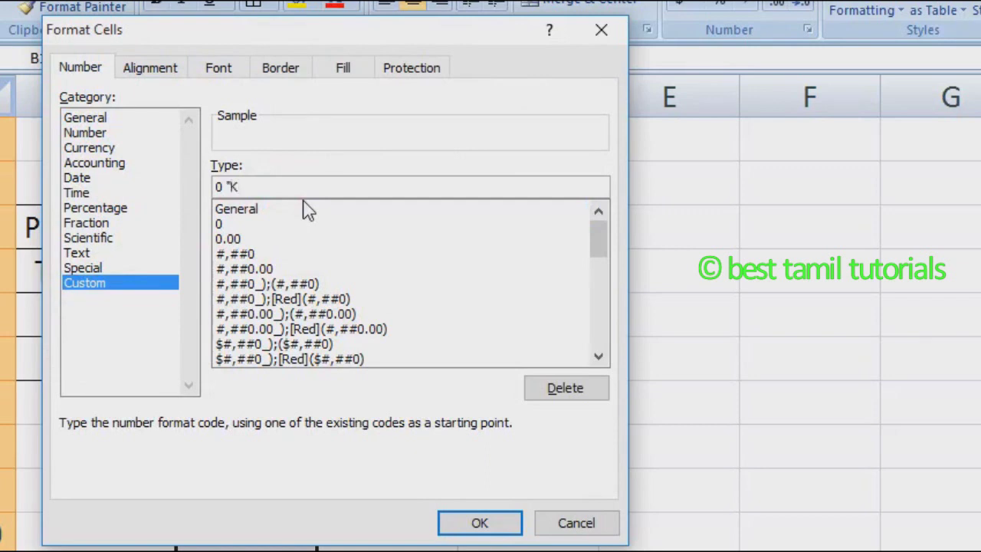
pyautogui.write('"')
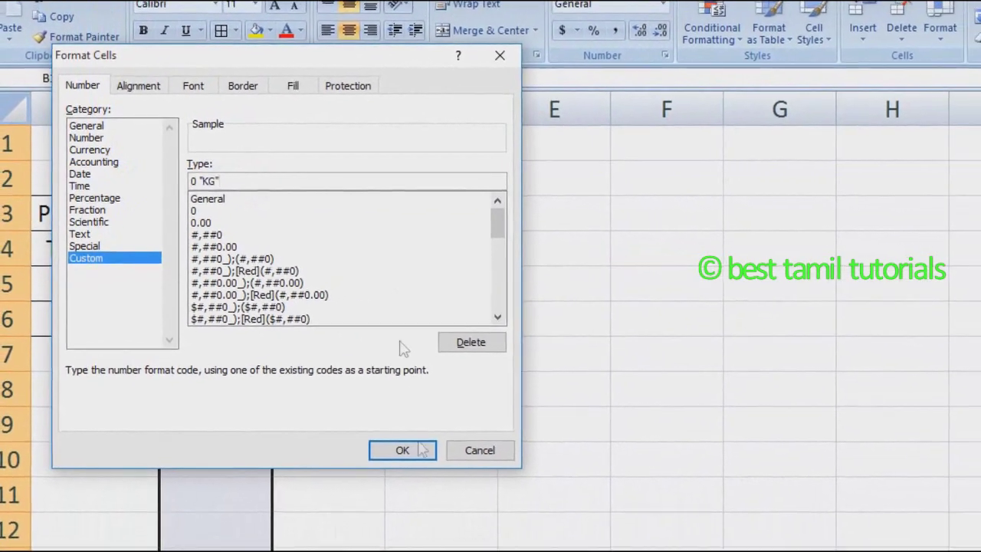
pyautogui.click(397, 431)
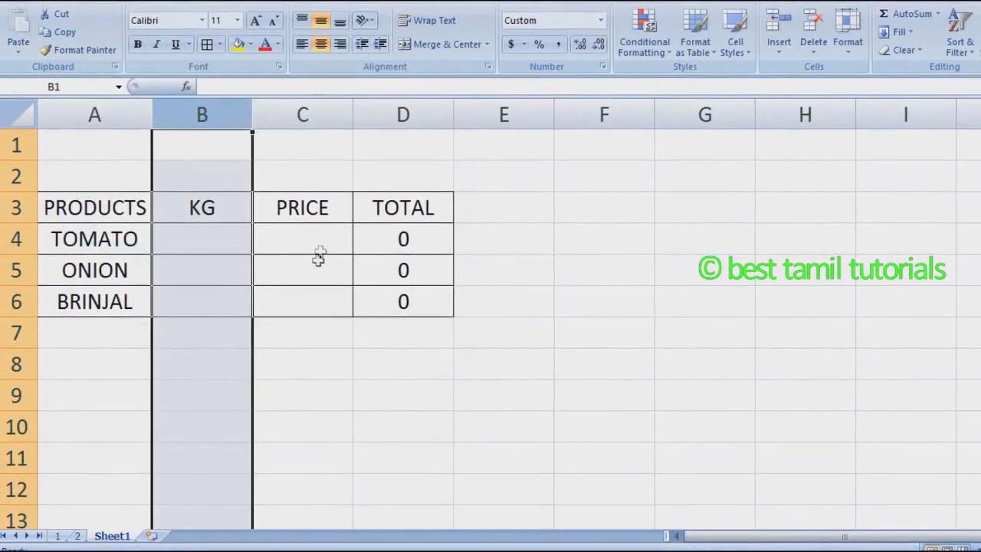
# - Apply the custom number format "Rs." 0 to column C through Format Cells
pyautogui.click(322, 109)
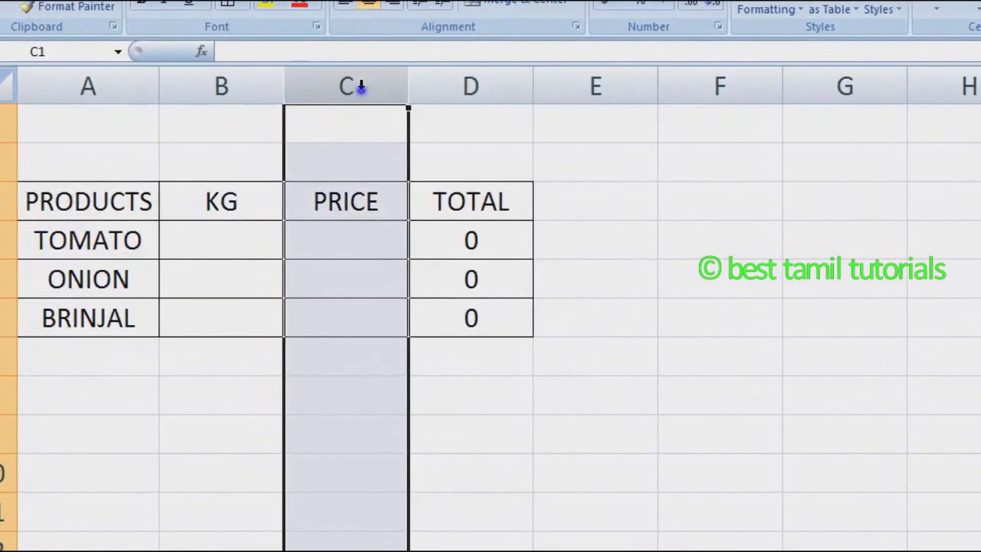
pyautogui.rightClick(338, 99)
pyautogui.click(441, 269)
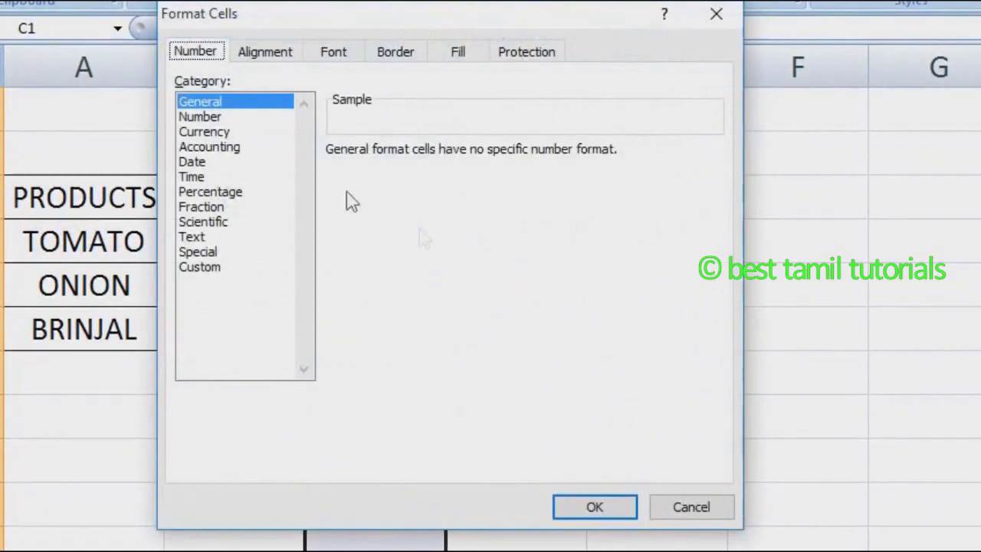
pyautogui.click(223, 268)
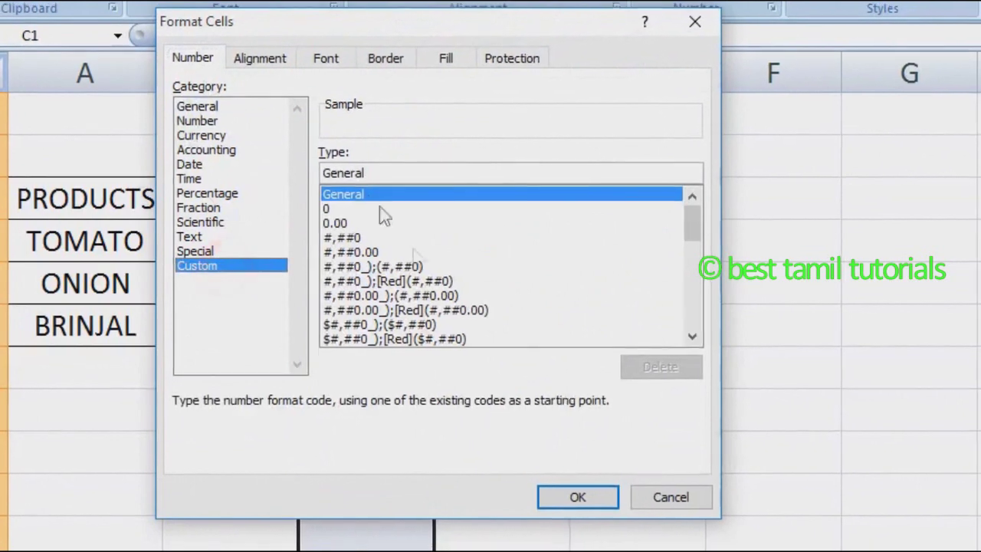
pyautogui.click(324, 209)
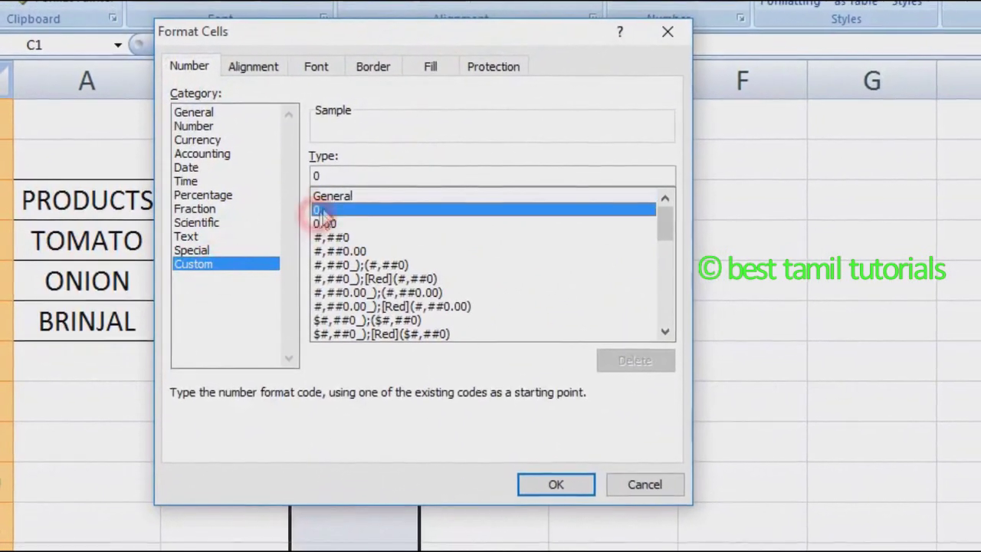
pyautogui.click(316, 176)
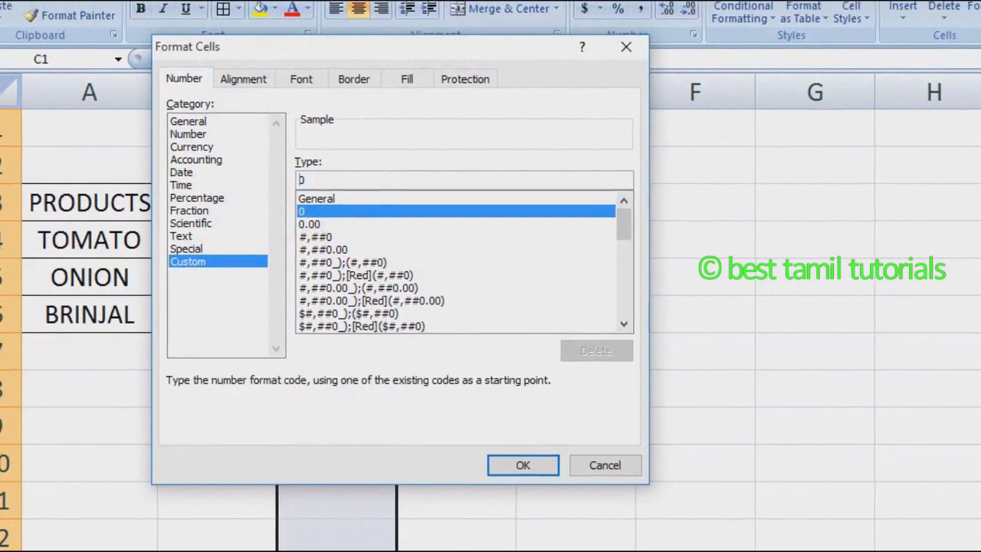
pyautogui.write('"')
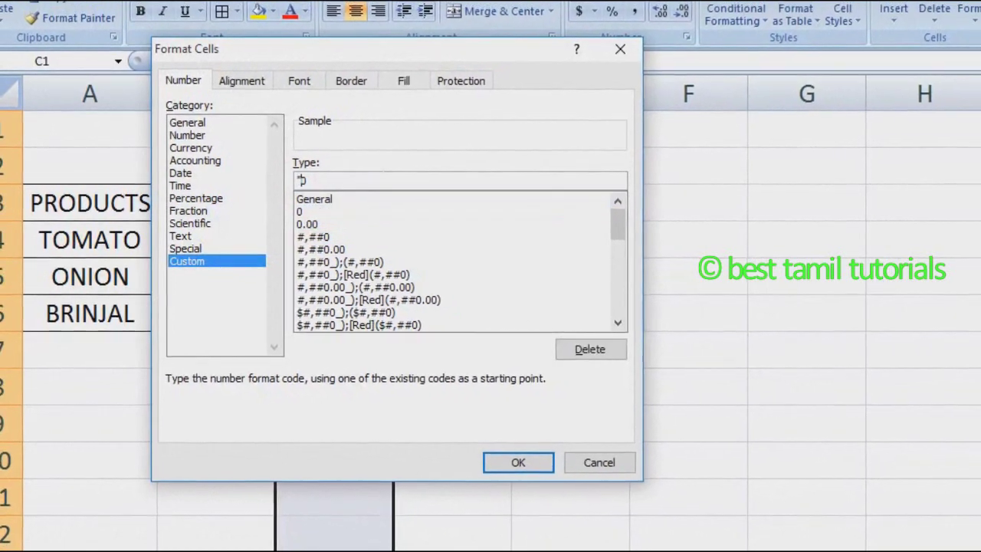
pyautogui.write('Rs." 0')
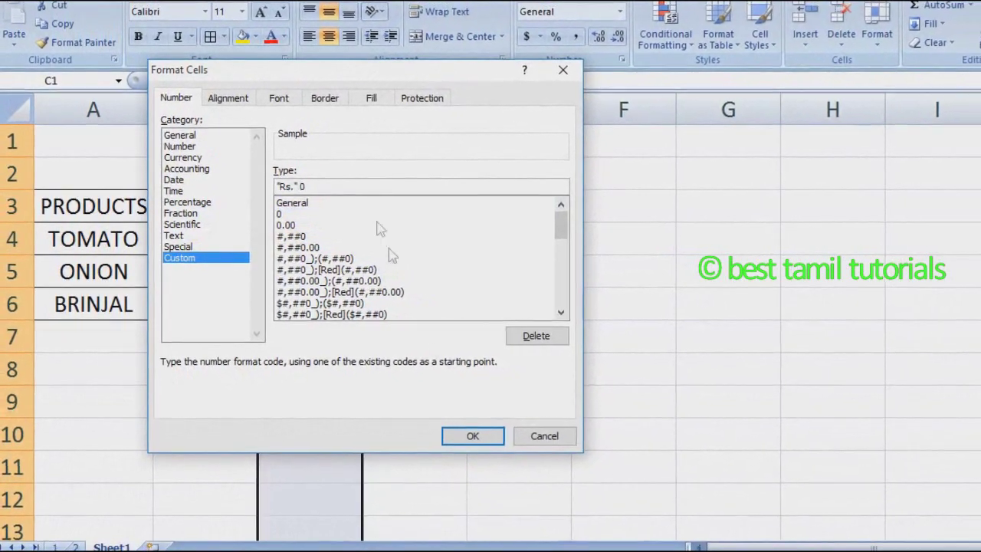
pyautogui.click(483, 435)
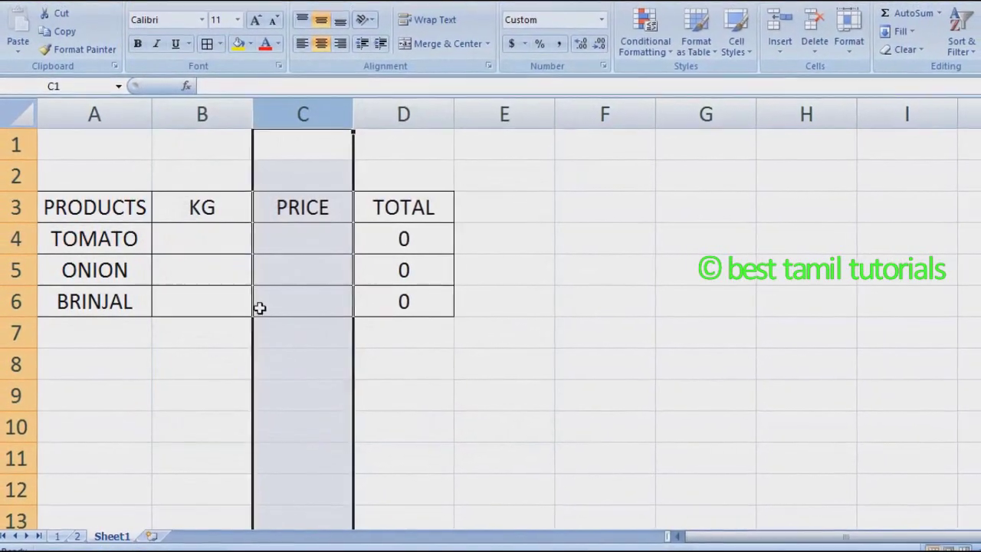
# - Enter the weights 62, 45 and 26 in the KG column
pyautogui.click(238, 239)
pyautogui.write('62')
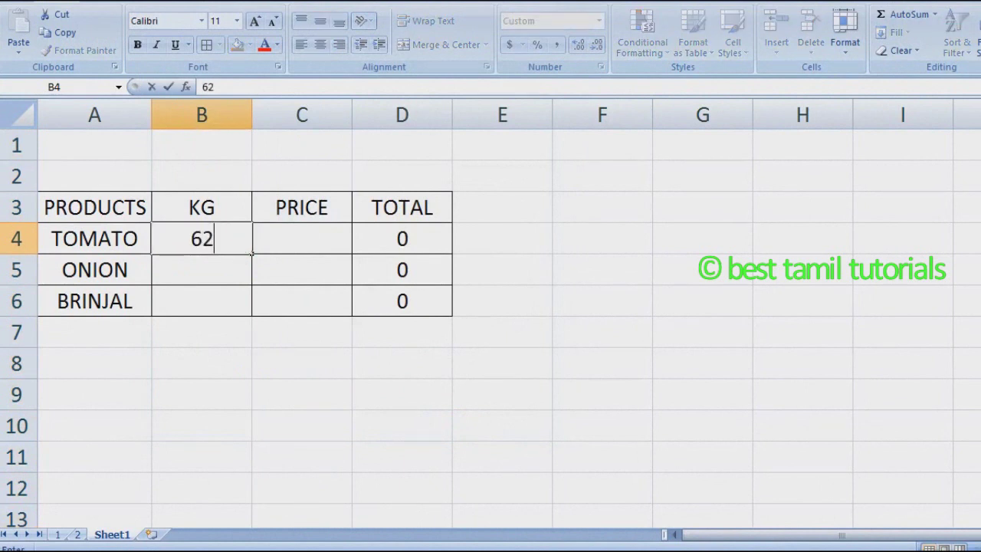
pyautogui.press('Return')
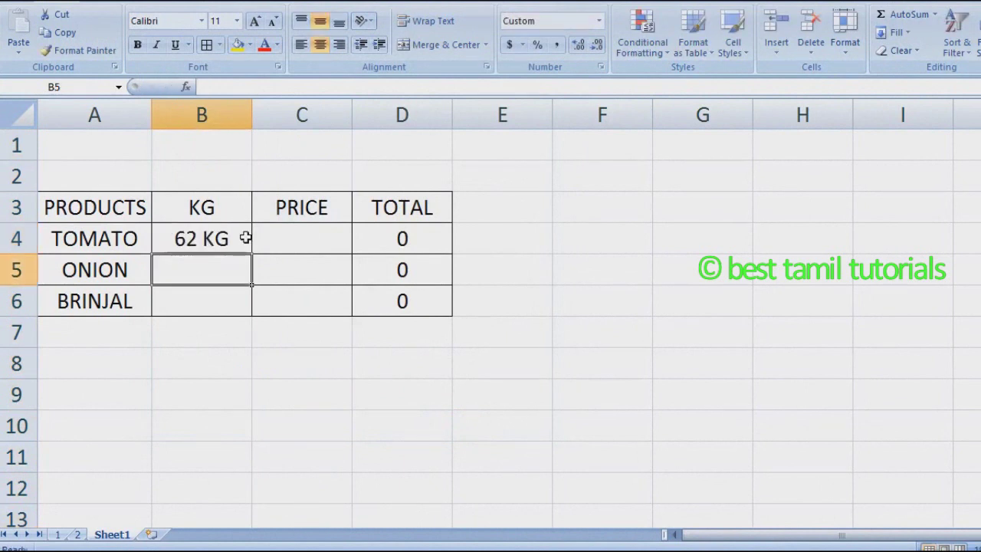
pyautogui.write('45')
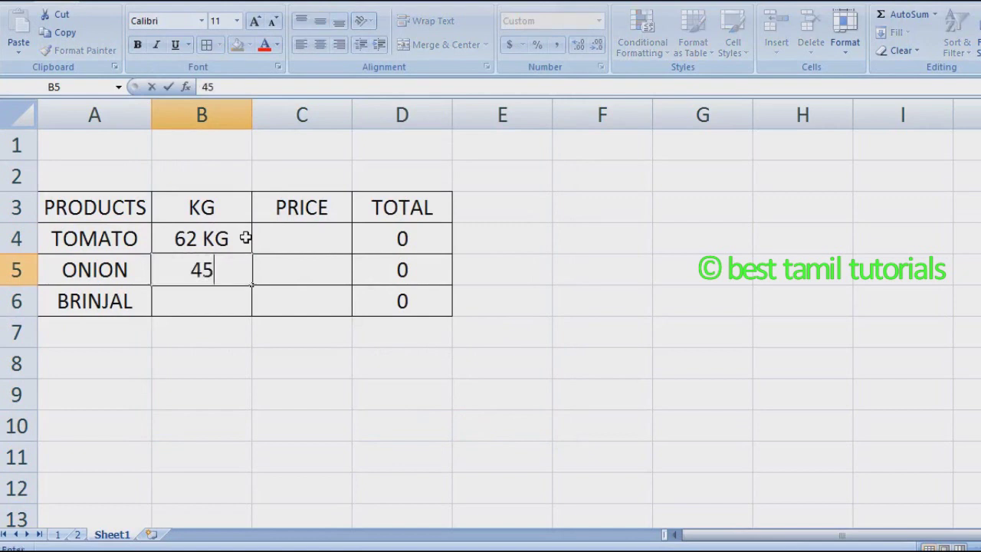
pyautogui.press('Return')
pyautogui.write('26')
pyautogui.press('Return')
# - Enter the prices 9, 8 and 12, giving totals 558, 360 and 312
pyautogui.press('Right')
pyautogui.press('Up')
pyautogui.press('Up')
pyautogui.press('Up')
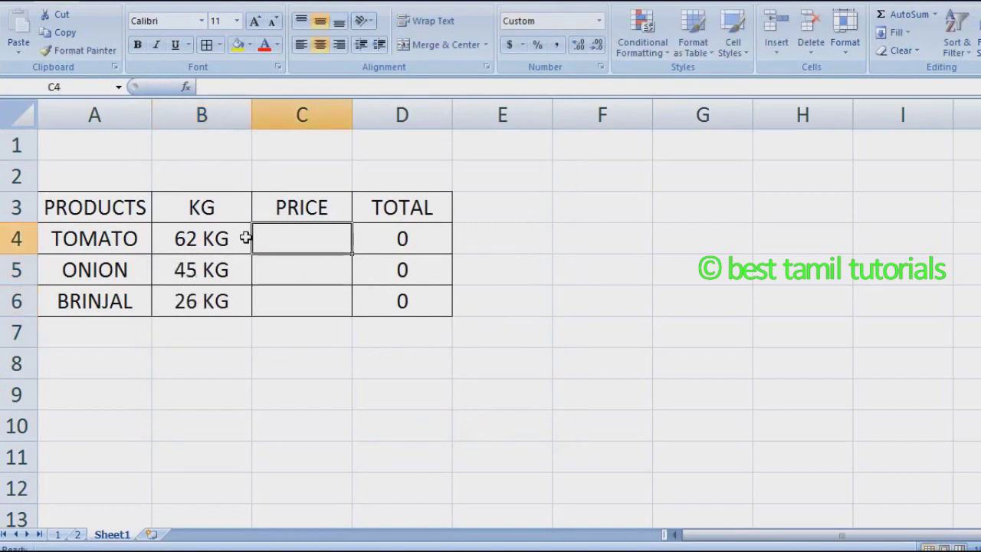
pyautogui.write('9')
pyautogui.press('Return')
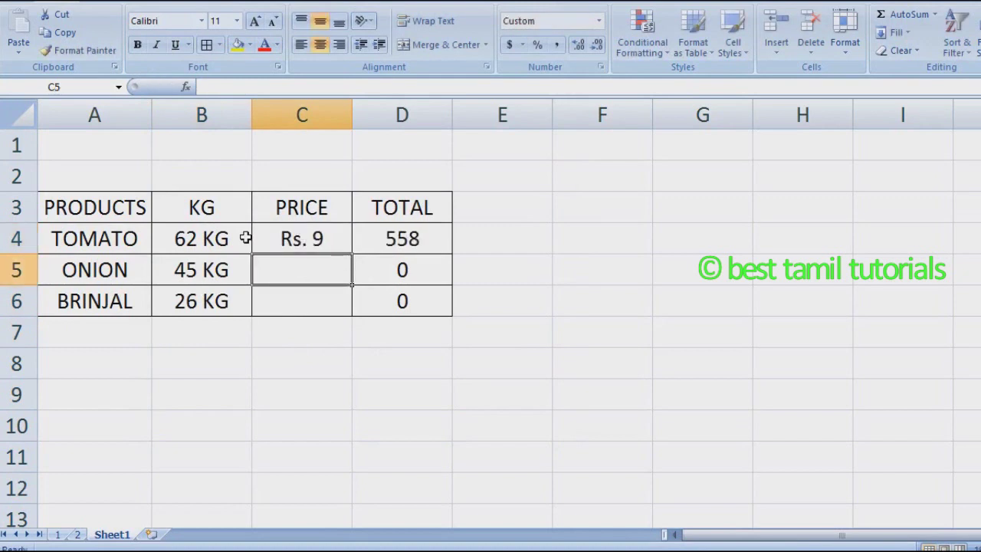
pyautogui.write('8')
pyautogui.press('Return')
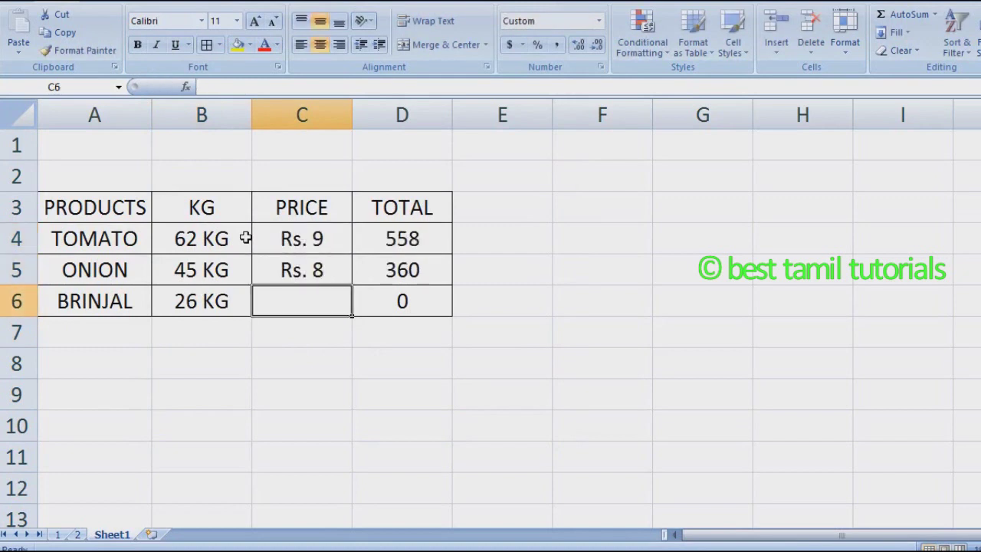
pyautogui.write('12')
pyautogui.press('Return')
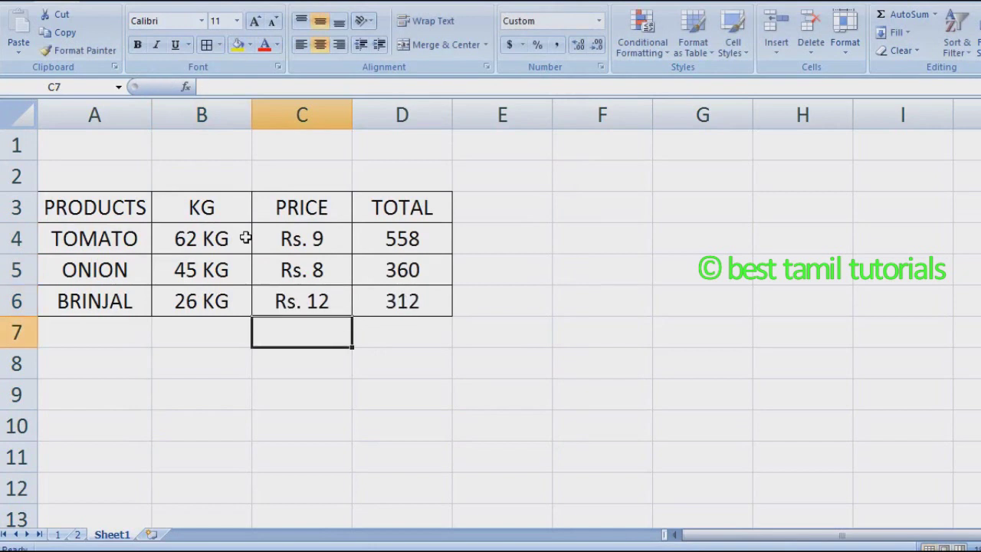